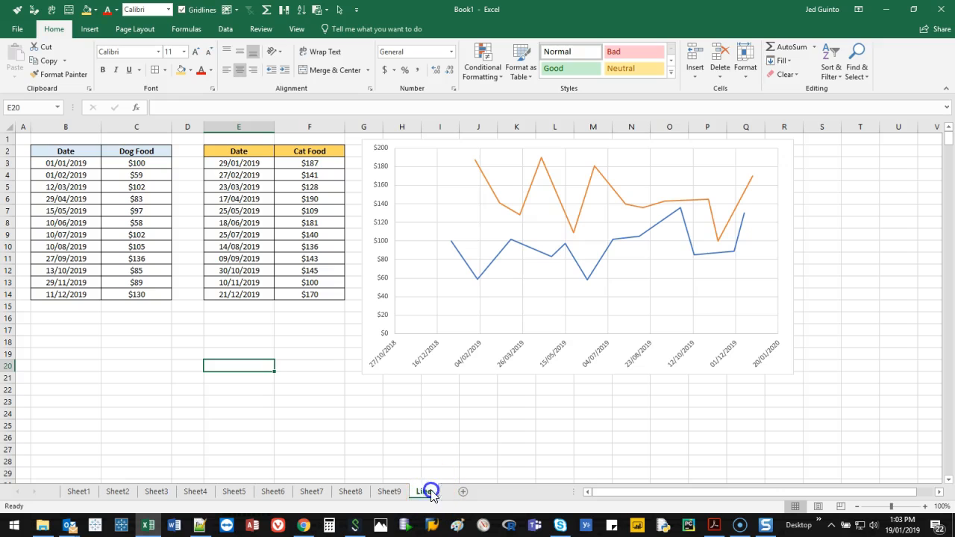
# - Delete the Cat Food line from the chart and remove its data columns E and F from the sheet
pyautogui.click(497, 195)
pyautogui.press('Delete')
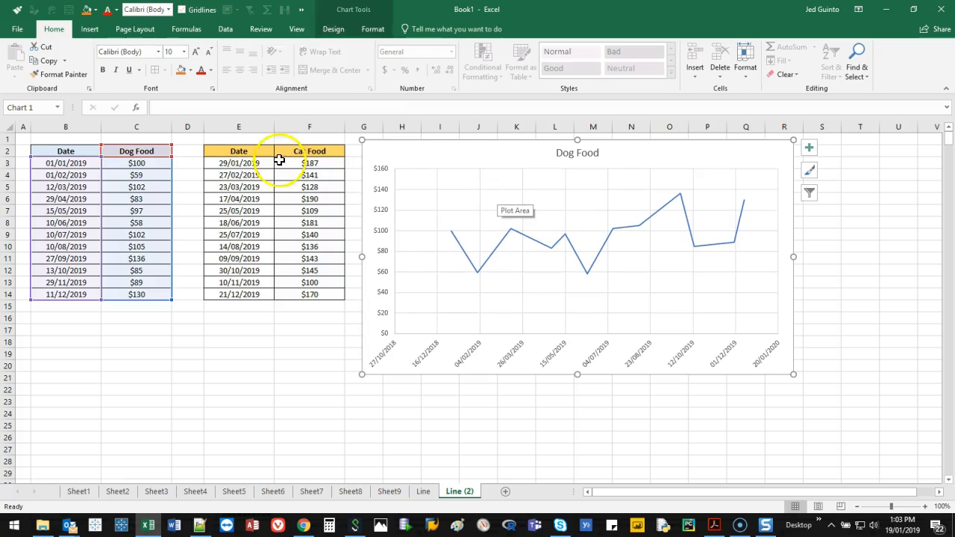
pyautogui.moveTo(235, 127); pyautogui.dragTo(285, 130)
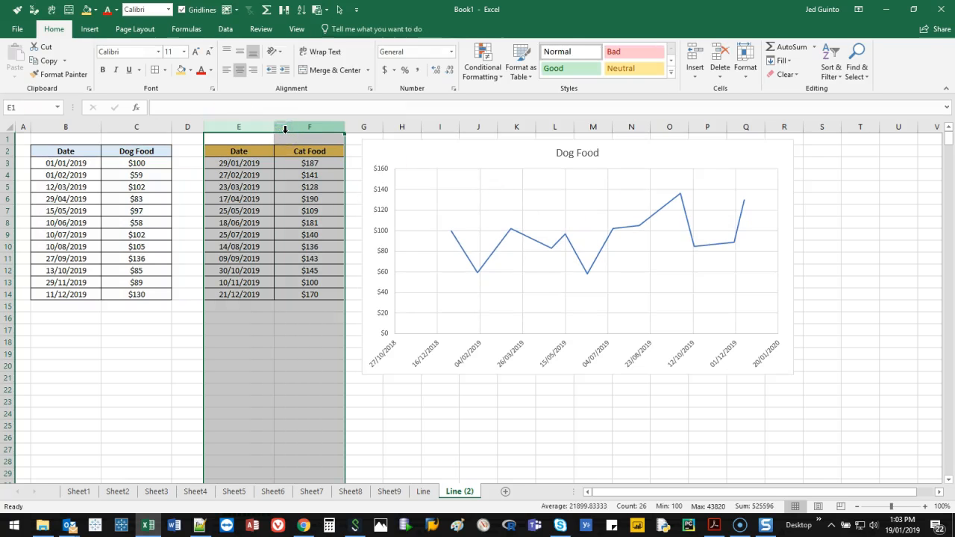
pyautogui.hotkey('ctrl', '-')
# - Change the Dog Food chart to a plain Scatter chart without lines and set its text size to 12
pyautogui.click(277, 142)
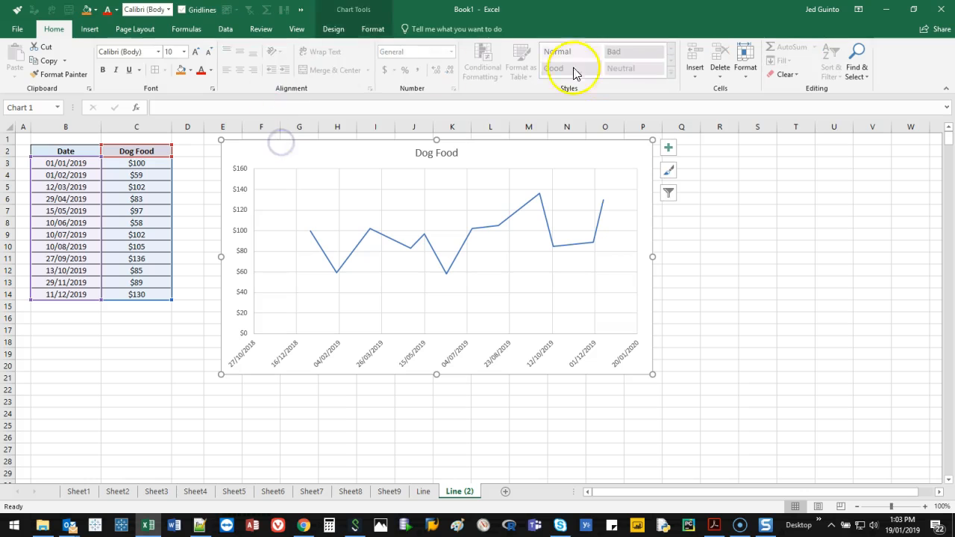
pyautogui.click(347, 30)
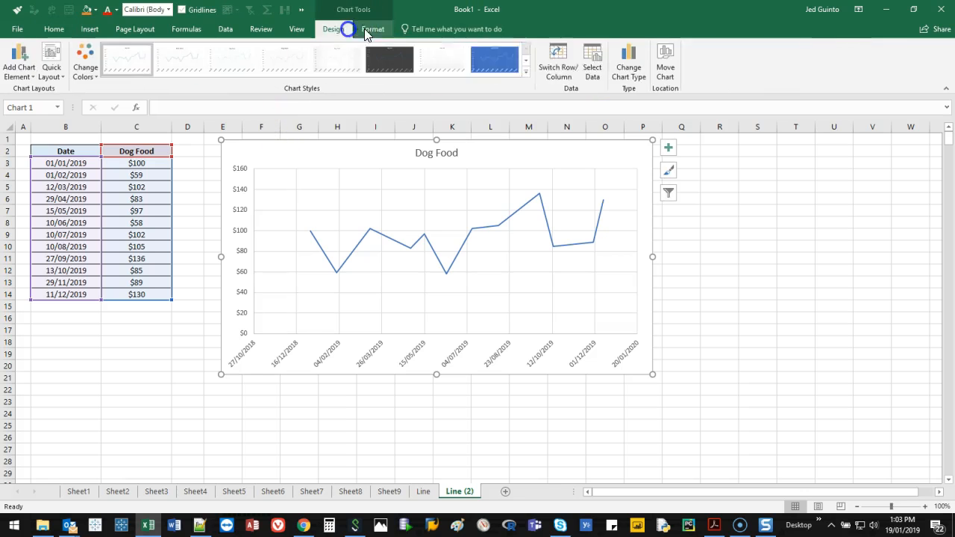
pyautogui.click(627, 68)
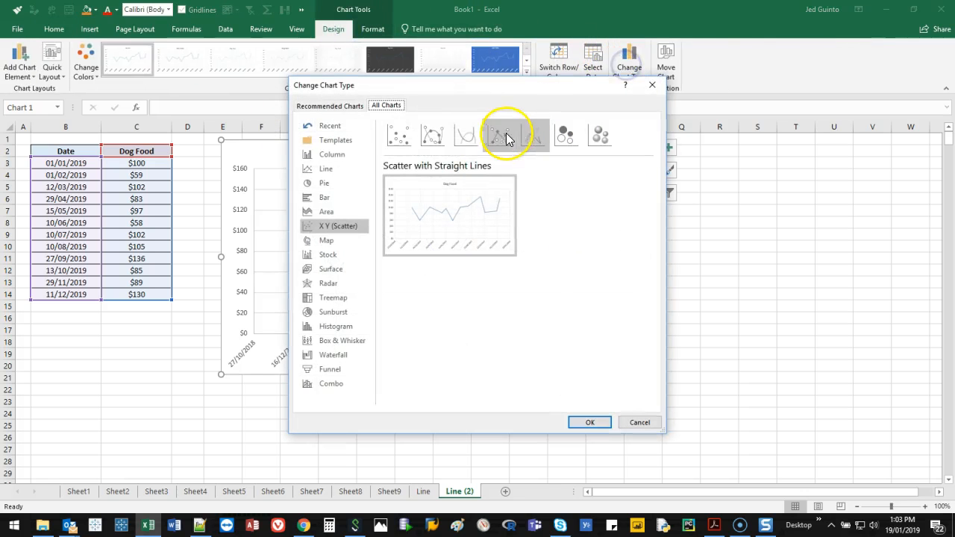
pyautogui.click(401, 134)
pyautogui.click(589, 423)
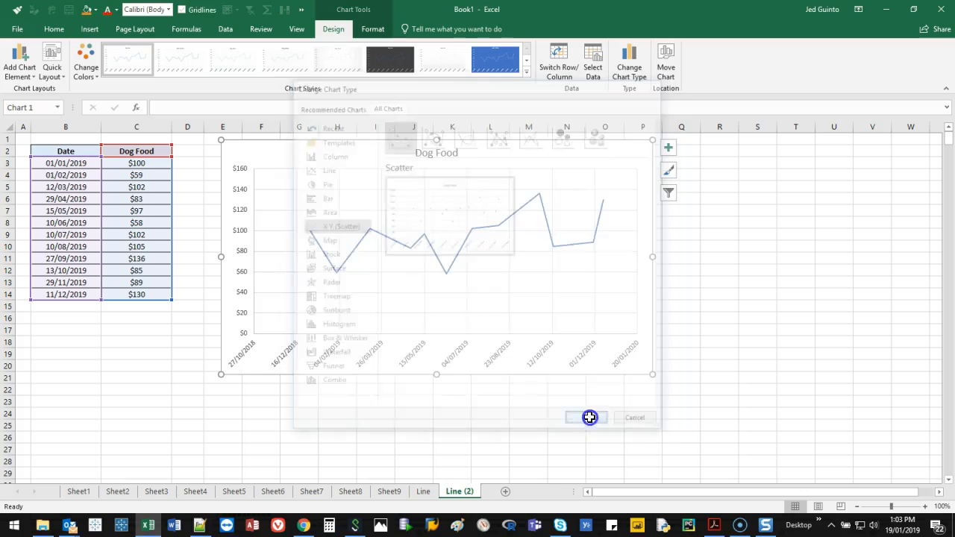
pyautogui.click(54, 30)
pyautogui.click(199, 56)
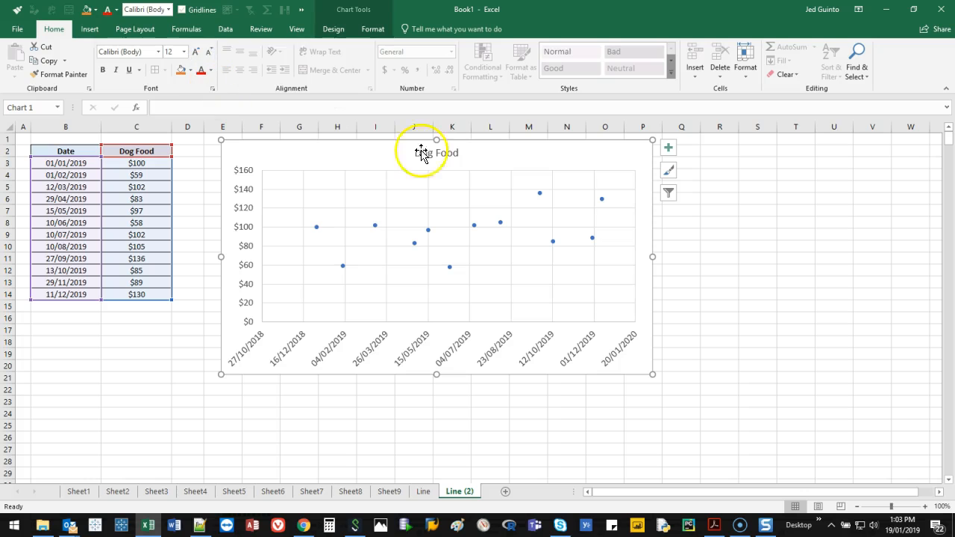
pyautogui.click(500, 226)
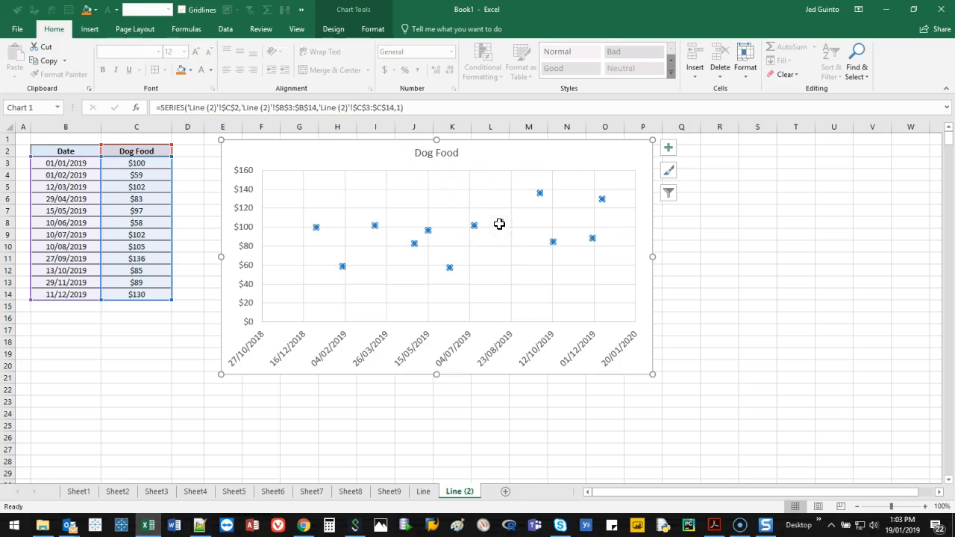
pyautogui.rightClick(499, 226)
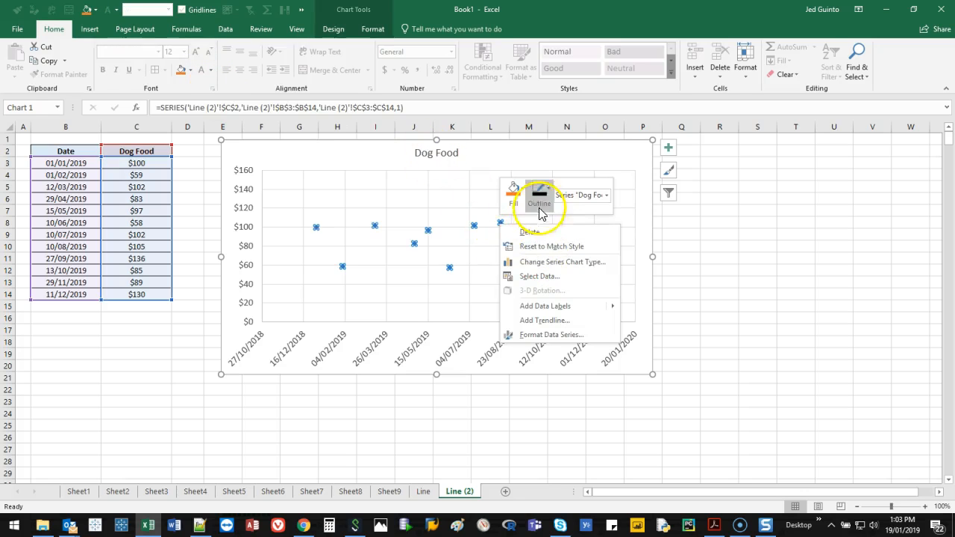
pyautogui.click(445, 211)
pyautogui.click(446, 208)
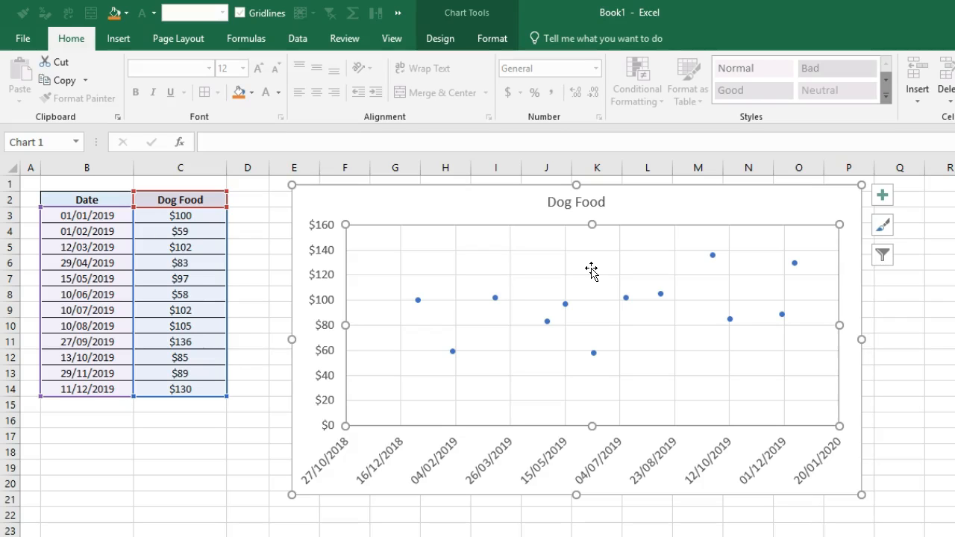
pyautogui.moveTo(88, 216); pyautogui.dragTo(99, 389)
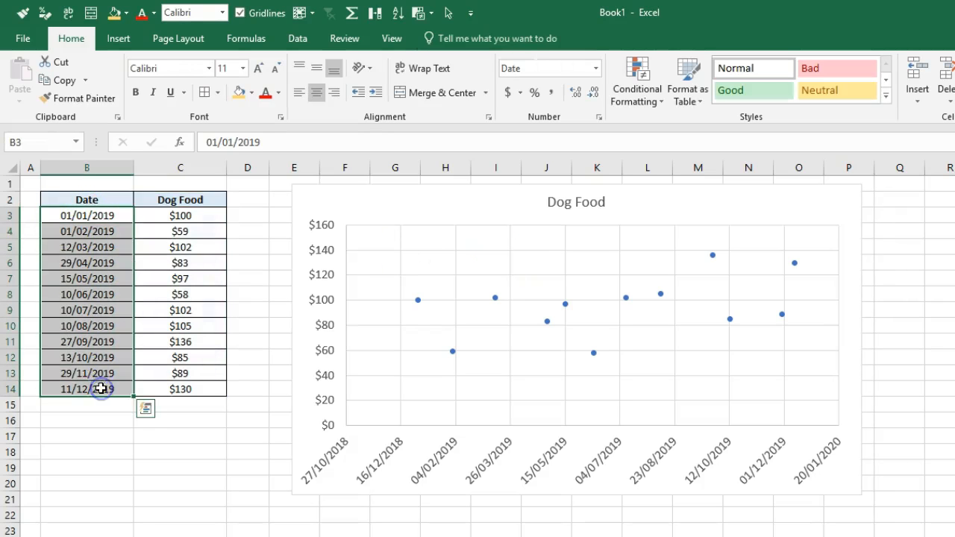
# - Add a trendline to the Dog Food data series in the scatter chart
pyautogui.click(520, 191)
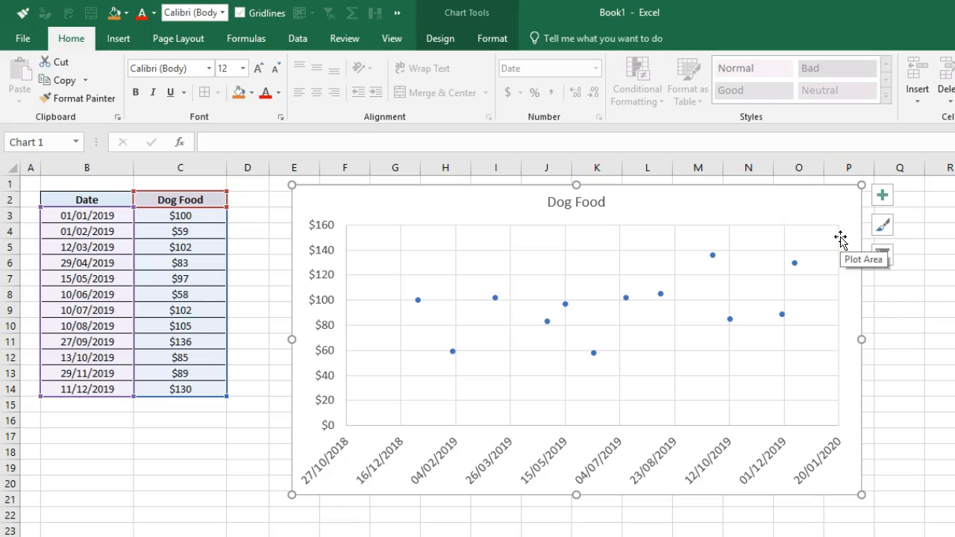
pyautogui.rightClick(497, 302)
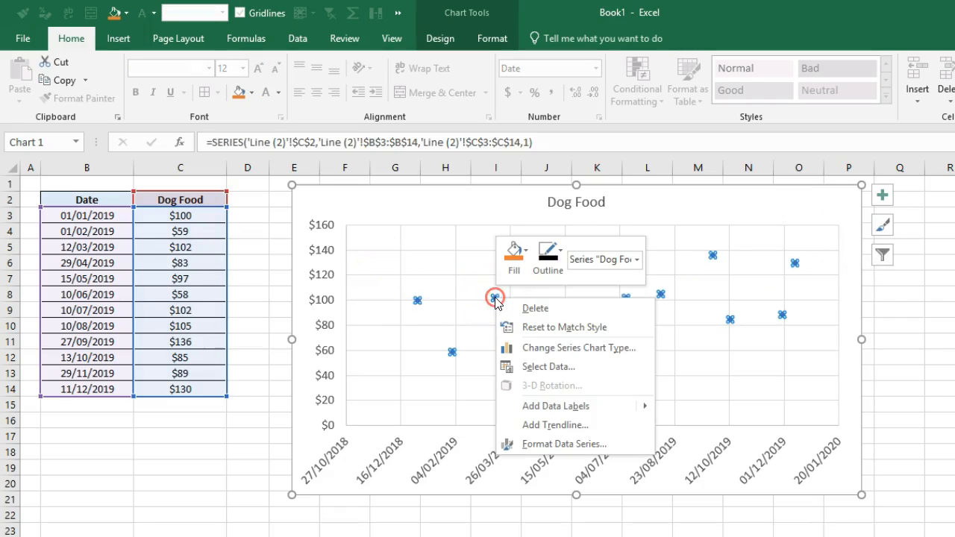
pyautogui.click(633, 427)
pyautogui.click(633, 433)
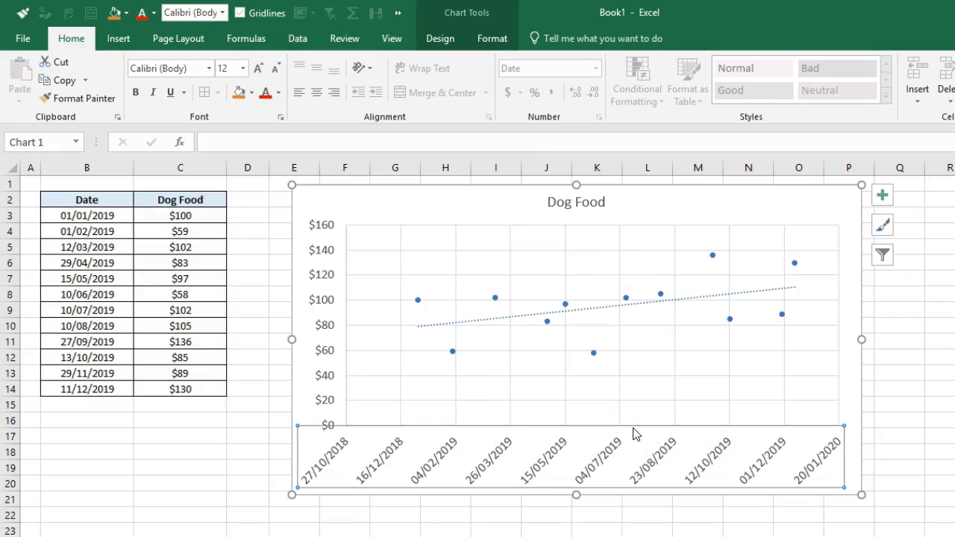
# - Open the formatting options of the Dog Food trendline and widen their pane until all settings are readable
pyautogui.click(605, 306)
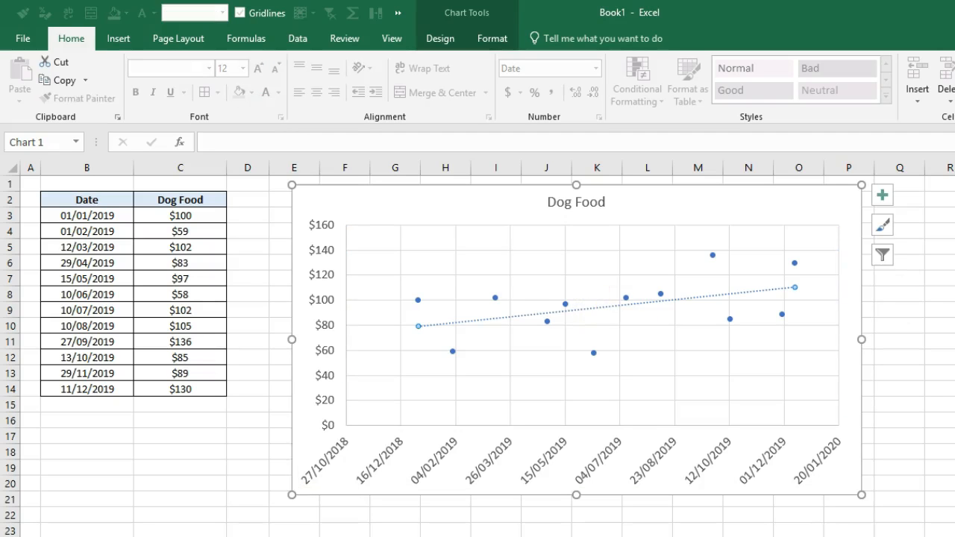
pyautogui.rightClick(675, 301)
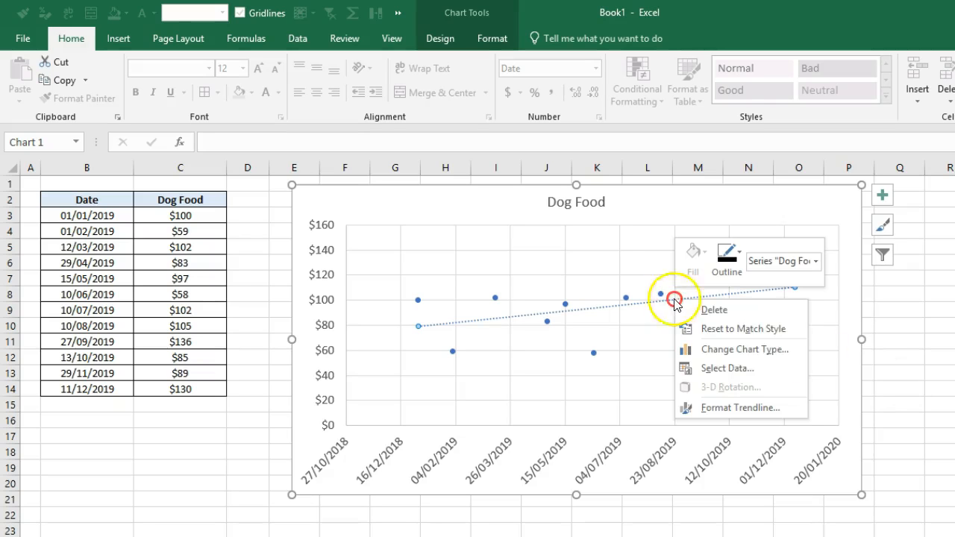
pyautogui.click(734, 405)
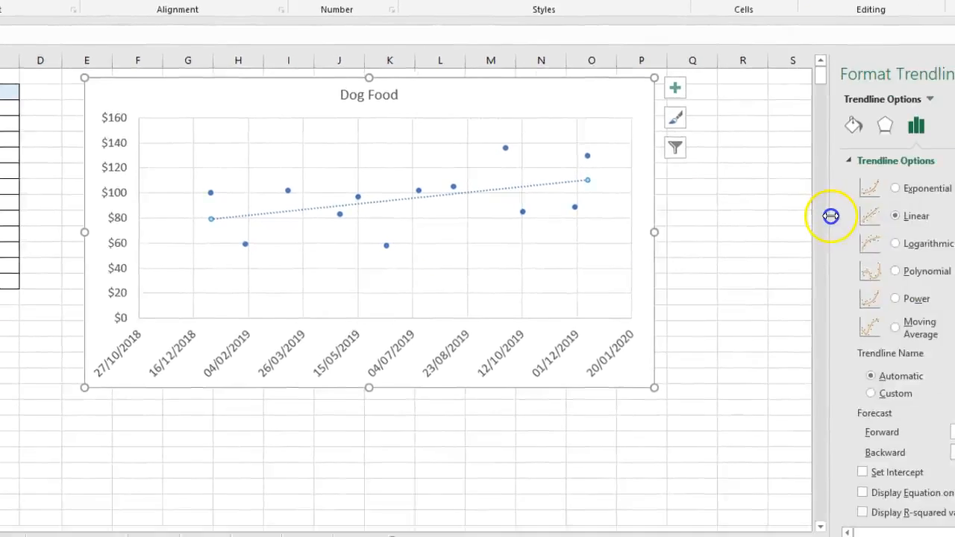
pyautogui.moveTo(830, 215); pyautogui.dragTo(797, 232)
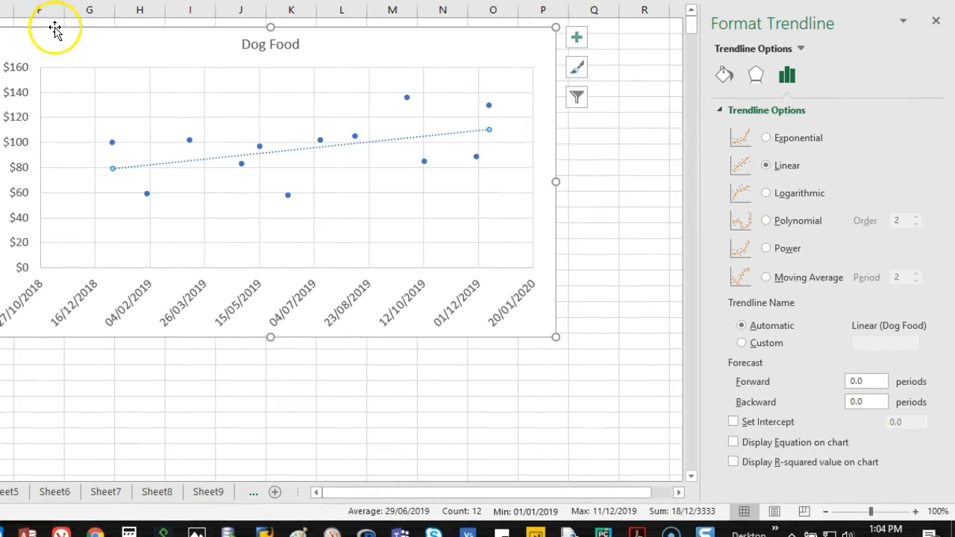
# - Move the chart over to about columns G to R and resize it to about 14.5 cm high by 15.8 cm wide
pyautogui.moveTo(55, 29); pyautogui.dragTo(165, 26)
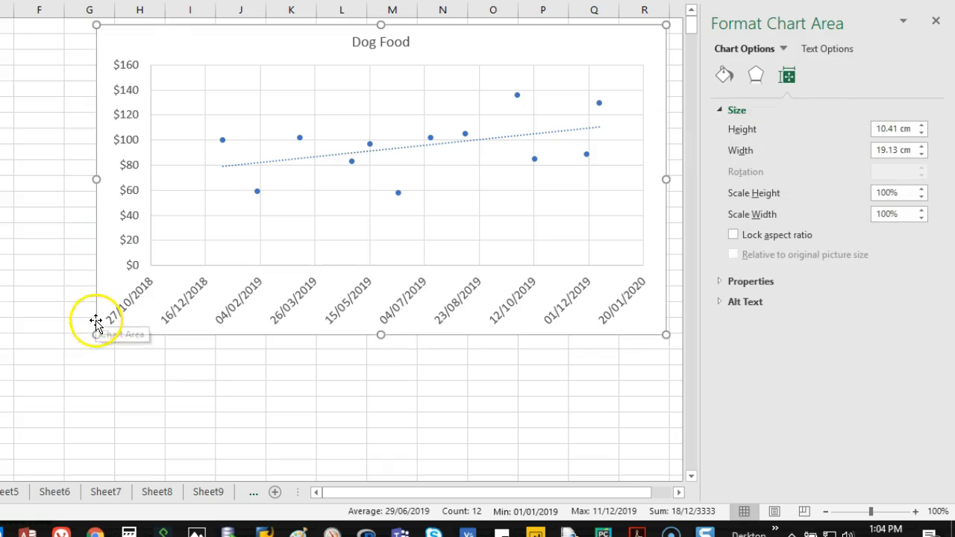
pyautogui.moveTo(97, 333); pyautogui.dragTo(196, 455)
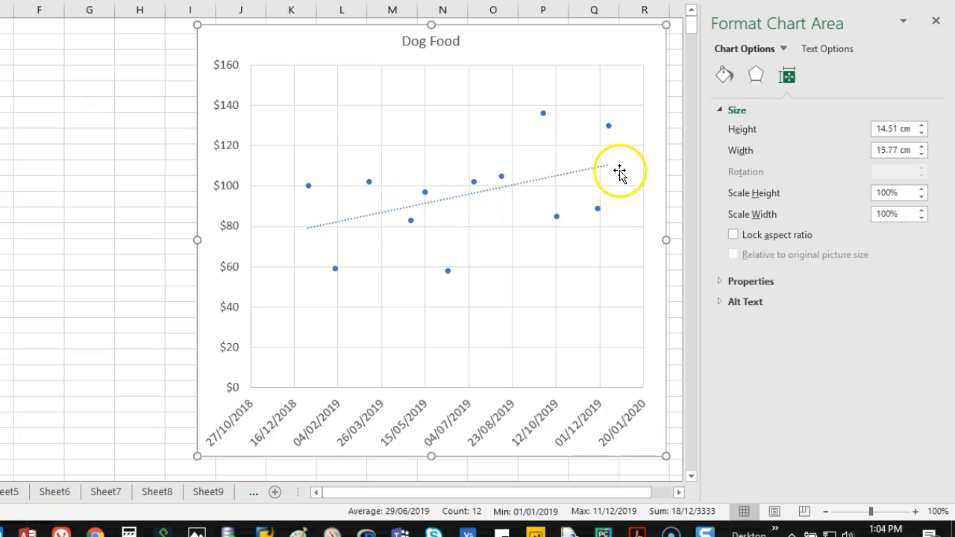
# - Look through the trendline's formatting categories and try the Exponential and Logarithmic types before setting it to Polynomial
pyautogui.click(578, 173)
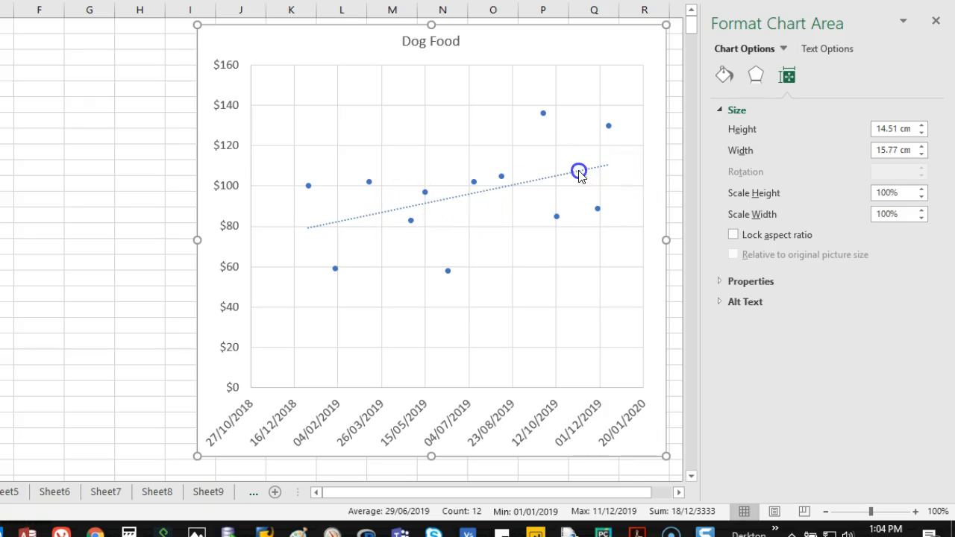
pyautogui.click(724, 74)
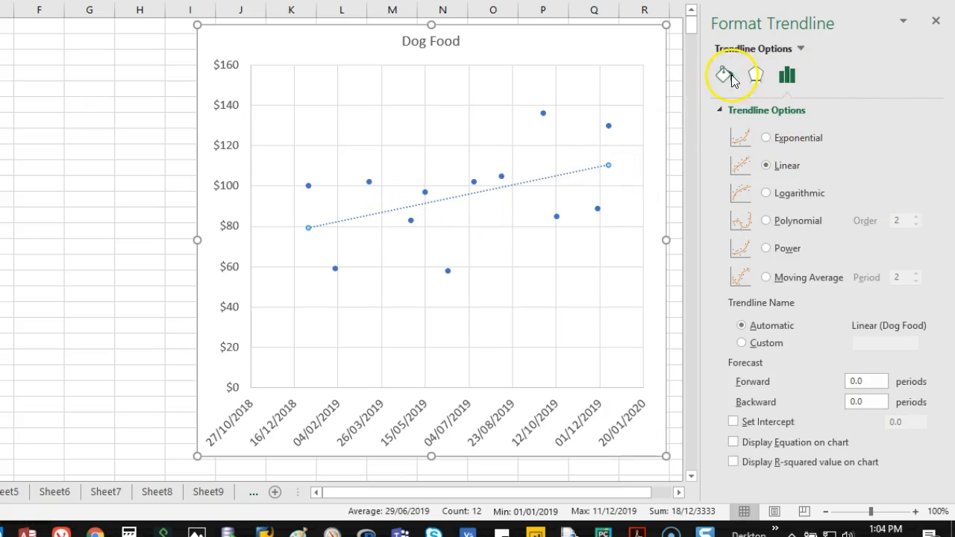
pyautogui.click(750, 74)
pyautogui.click(787, 76)
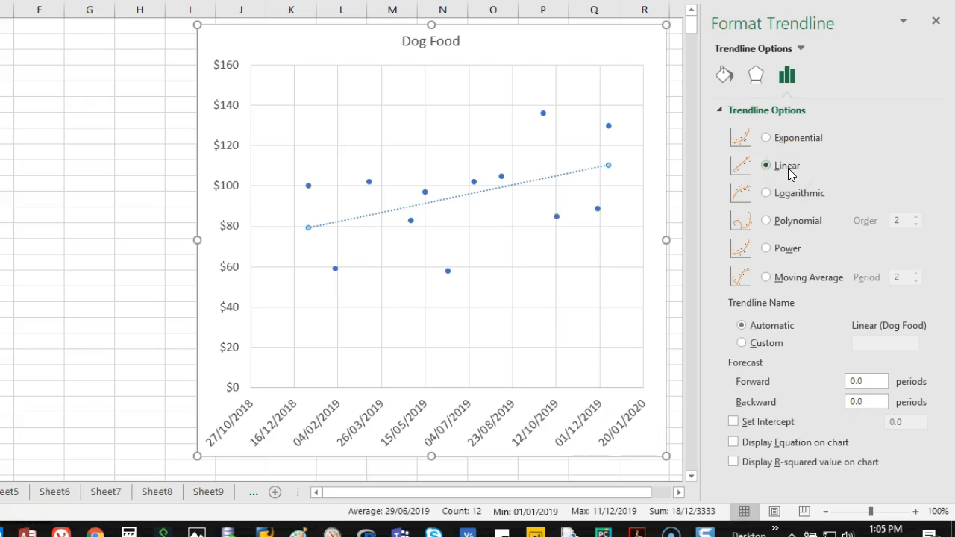
pyautogui.click(776, 141)
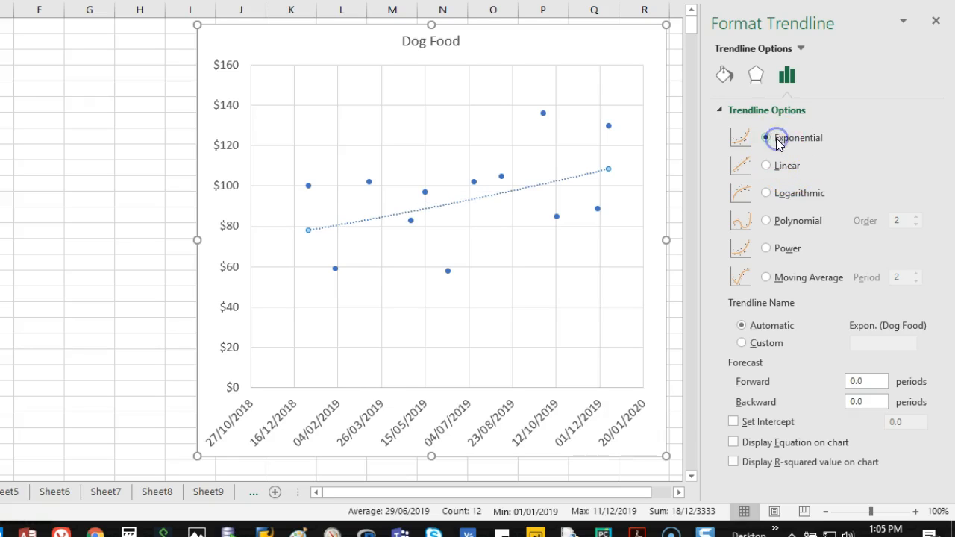
pyautogui.click(783, 194)
pyautogui.click(783, 221)
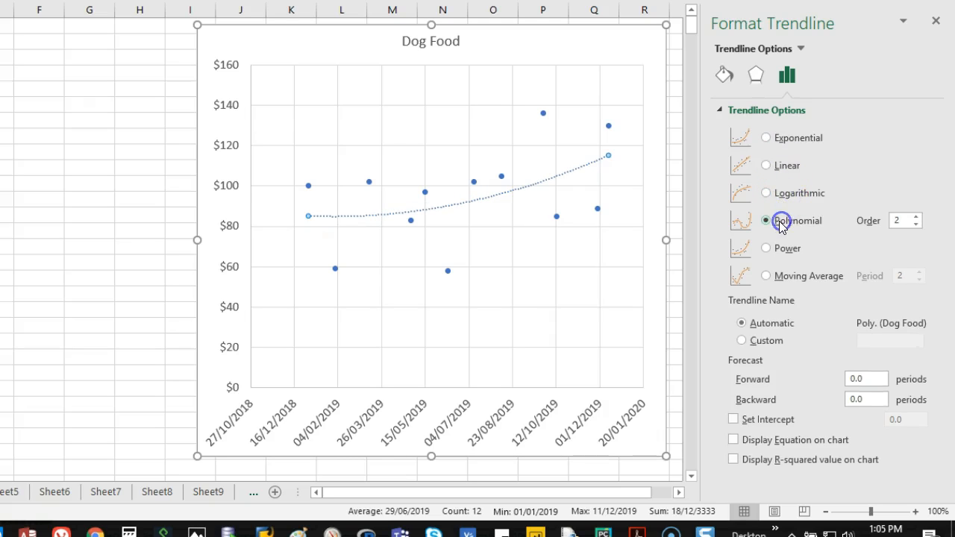
# - Try higher orders for the polynomial trendline and return the order to 2
pyautogui.click(916, 217)
pyautogui.click(916, 217)
pyautogui.click(916, 217)
pyautogui.click(916, 217)
pyautogui.click(917, 224)
pyautogui.click(917, 224)
pyautogui.click(917, 224)
pyautogui.click(917, 224)
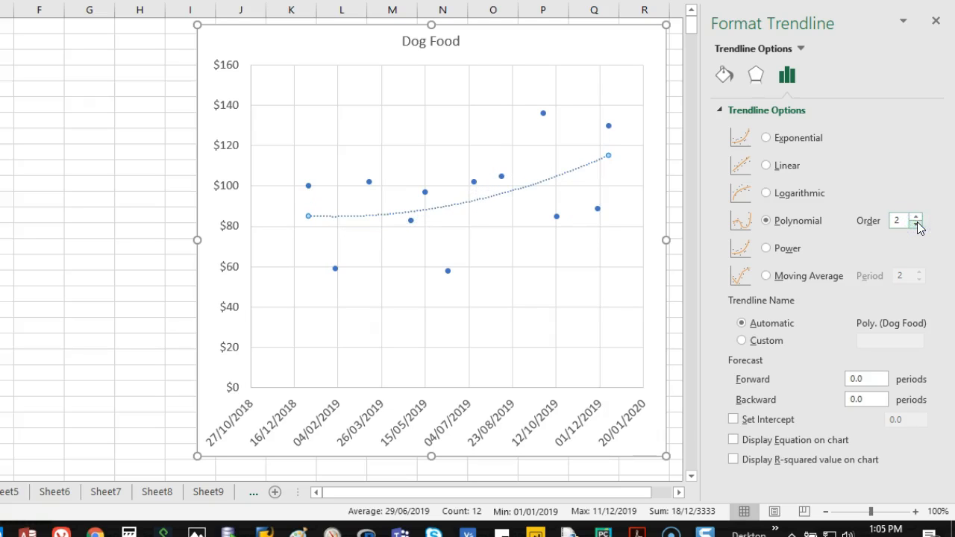
# - Try the Power and Moving Average trendline types and return to Polynomial
pyautogui.click(766, 247)
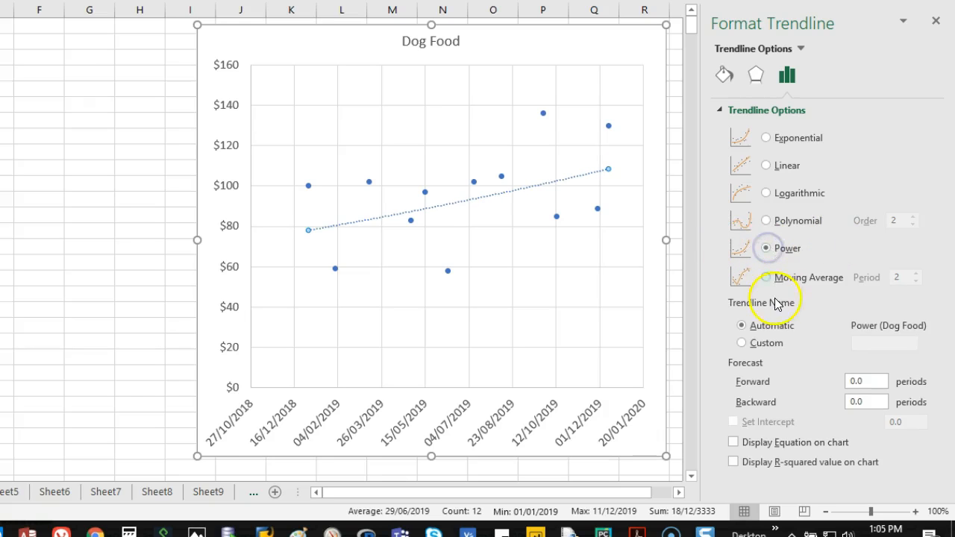
pyautogui.click(768, 277)
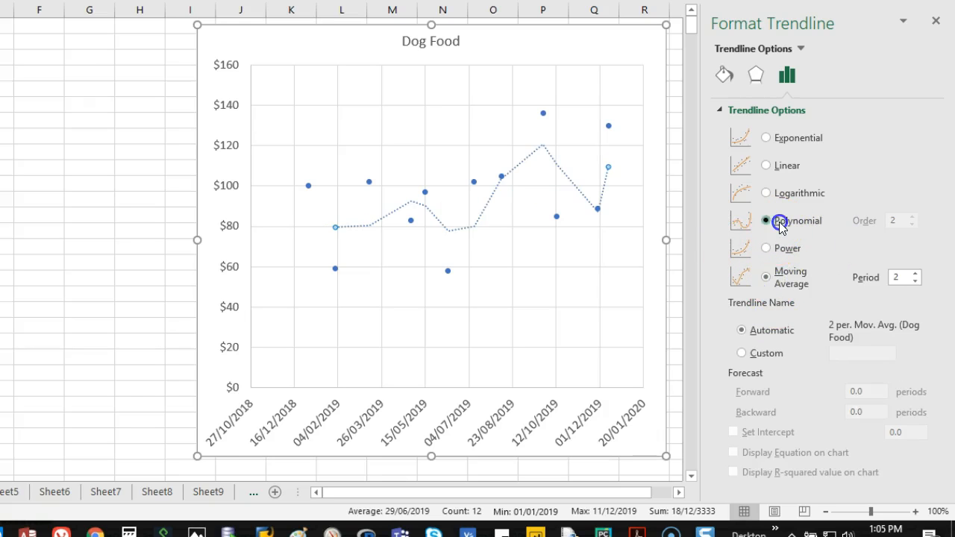
pyautogui.click(779, 224)
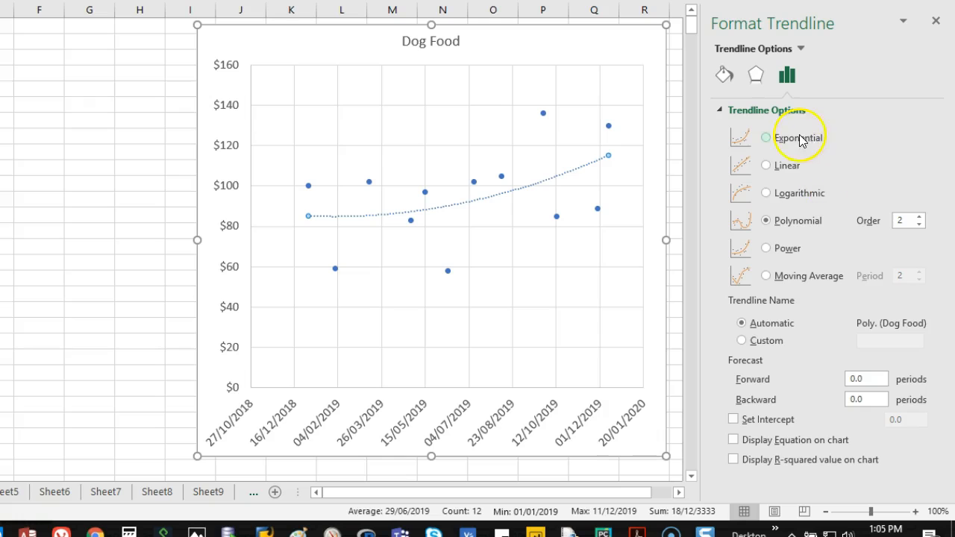
# - Step the polynomial order up to 3 and beyond to compare the curves, and bring it back down to 2
pyautogui.click(921, 218)
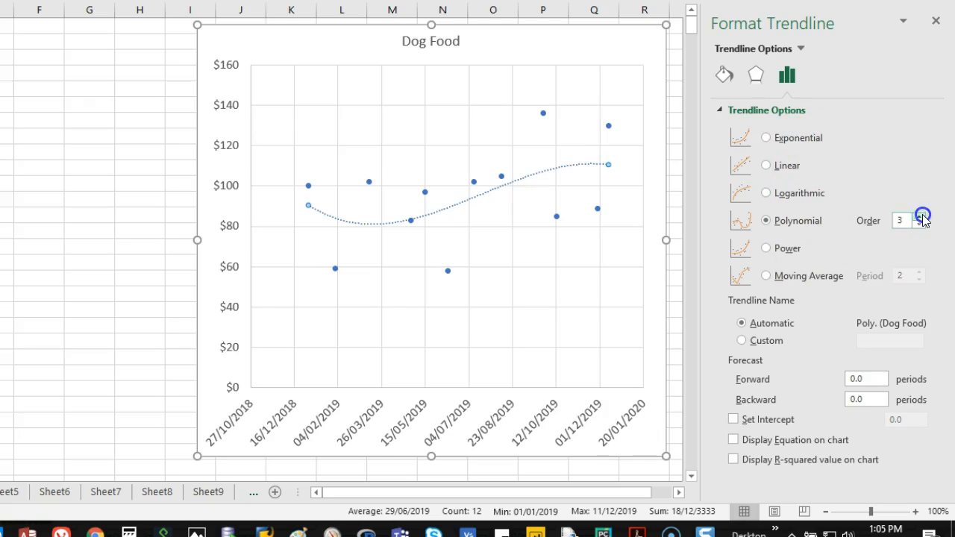
pyautogui.click(919, 217)
pyautogui.click(920, 216)
pyautogui.click(920, 216)
pyautogui.click(918, 224)
pyautogui.click(919, 224)
pyautogui.click(918, 224)
pyautogui.click(918, 224)
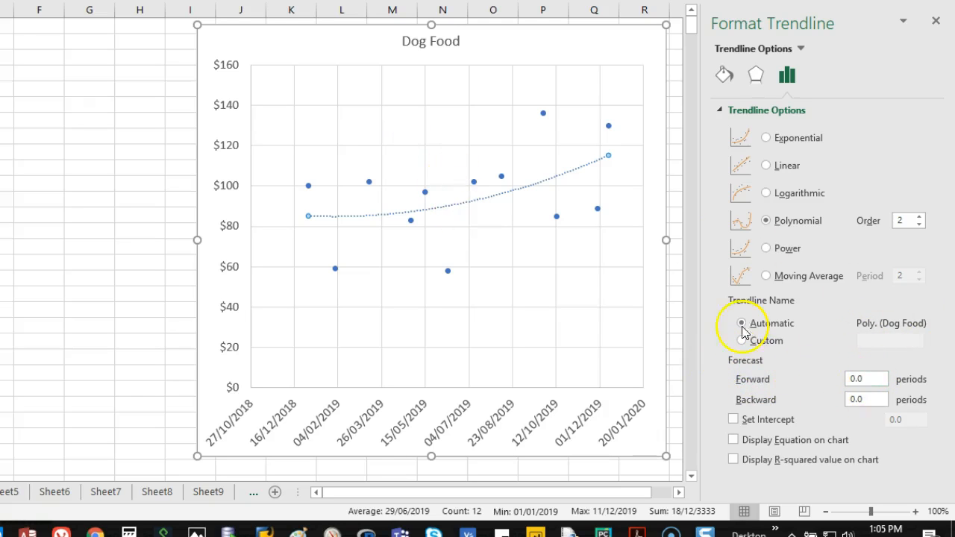
# - Set the trendline's backward forecast to 1 period
pyautogui.moveTo(880, 398); pyautogui.dragTo(840, 402)
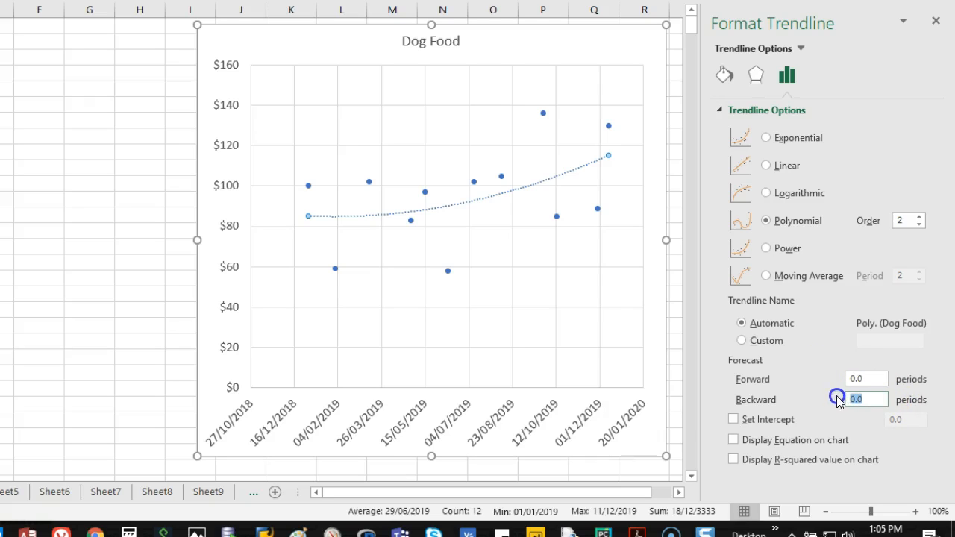
pyautogui.write('1')
pyautogui.press('Tab')
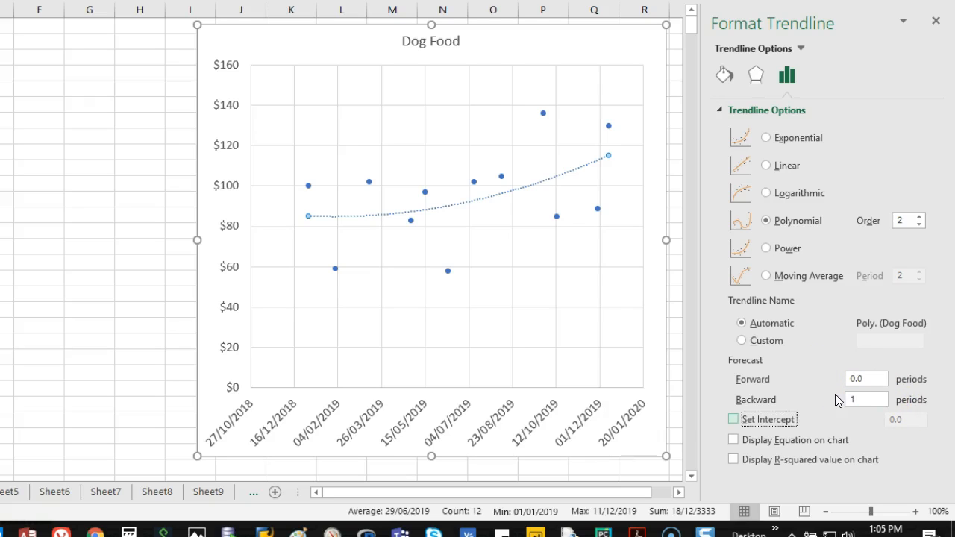
pyautogui.click(859, 398)
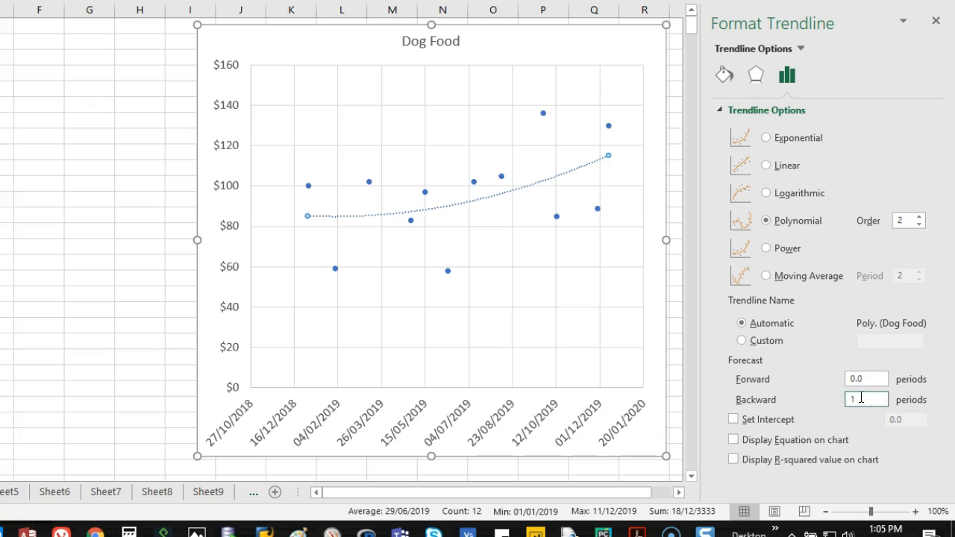
pyautogui.press('Tab')
# - Try extending the trendline's backward forecast to 1000 periods
pyautogui.doubleClick(879, 398)
pyautogui.write('10')
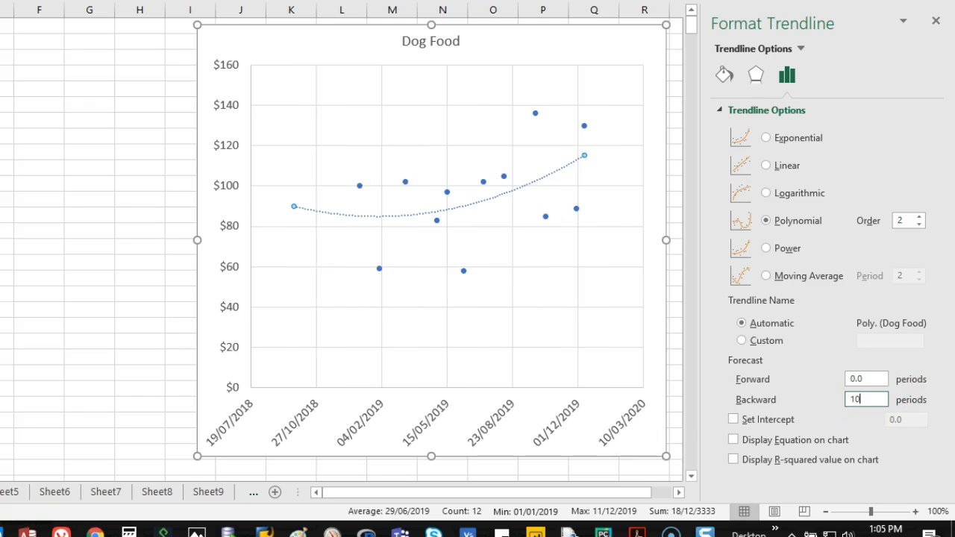
pyautogui.write('00')
pyautogui.press('Tab')
# - Reset the trendline's backward forecast to 0 and set its forward forecast to 365 periods
pyautogui.doubleClick(843, 399)
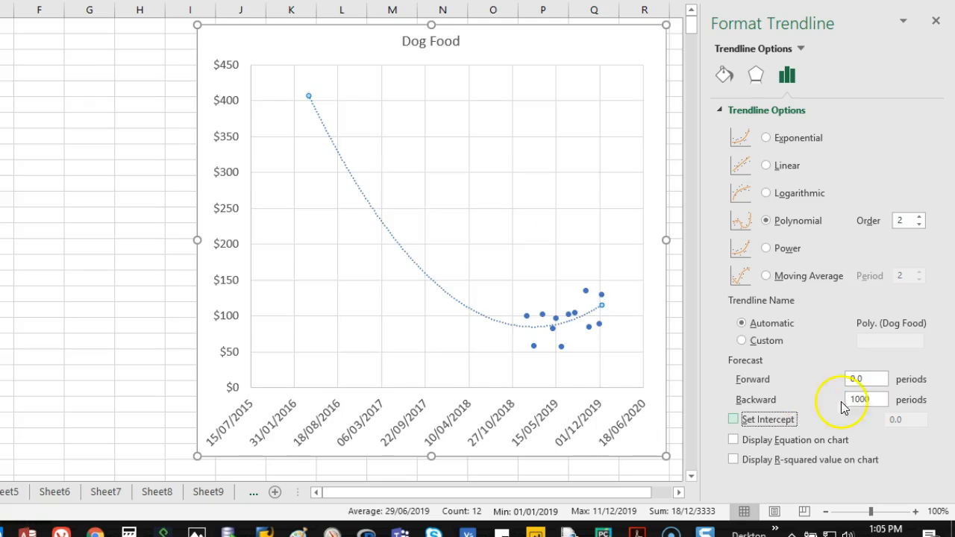
pyautogui.write('0')
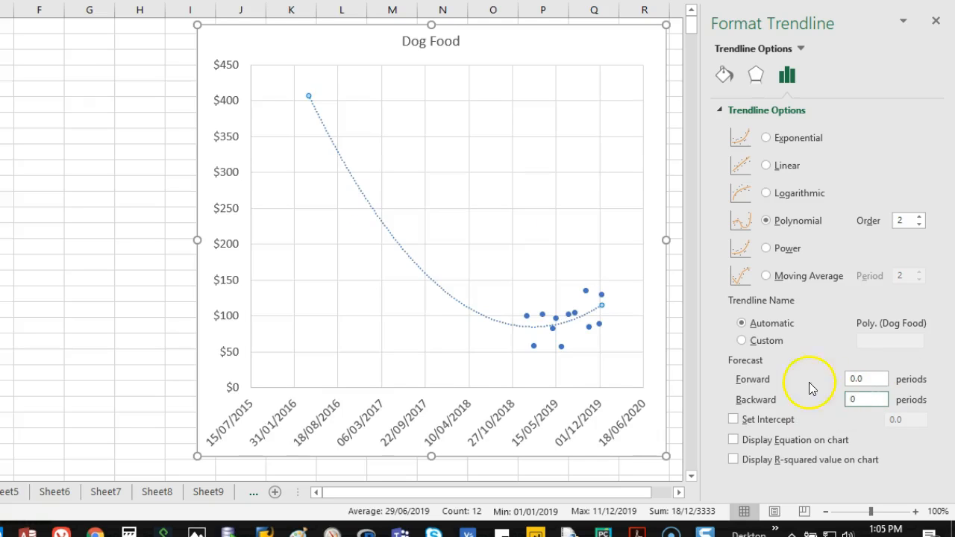
pyautogui.doubleClick(886, 378)
pyautogui.write('1')
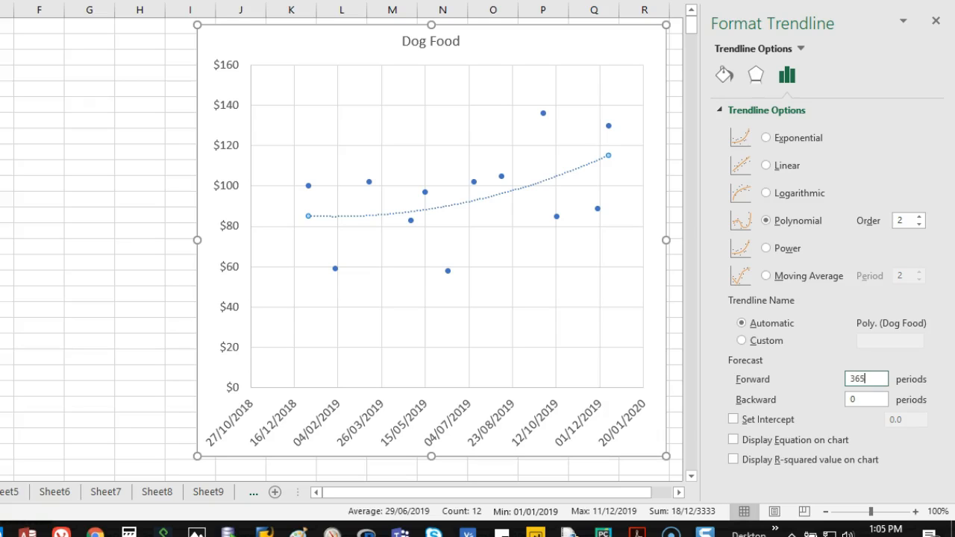
pyautogui.press('Tab')
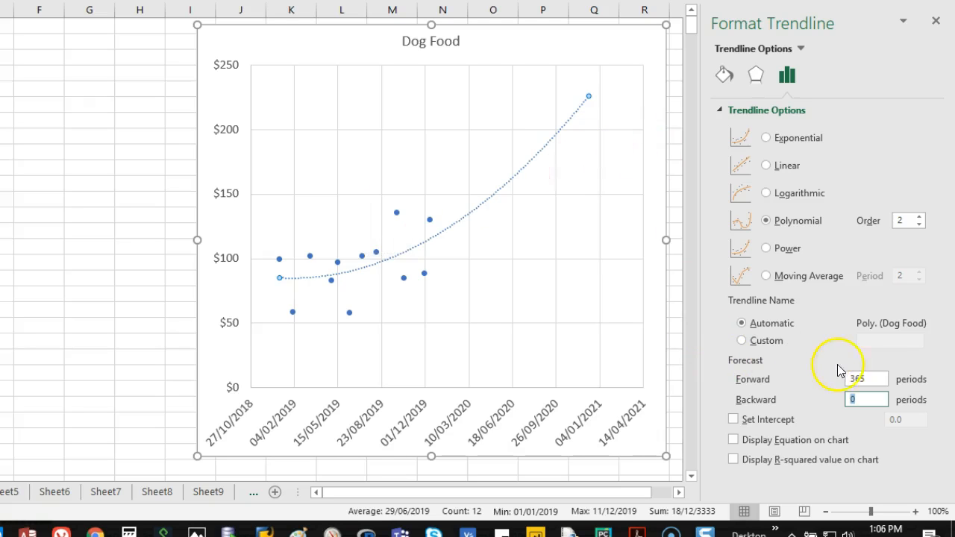
# - Color the trendline red and set its line width to 3.25 pt
pyautogui.click(724, 76)
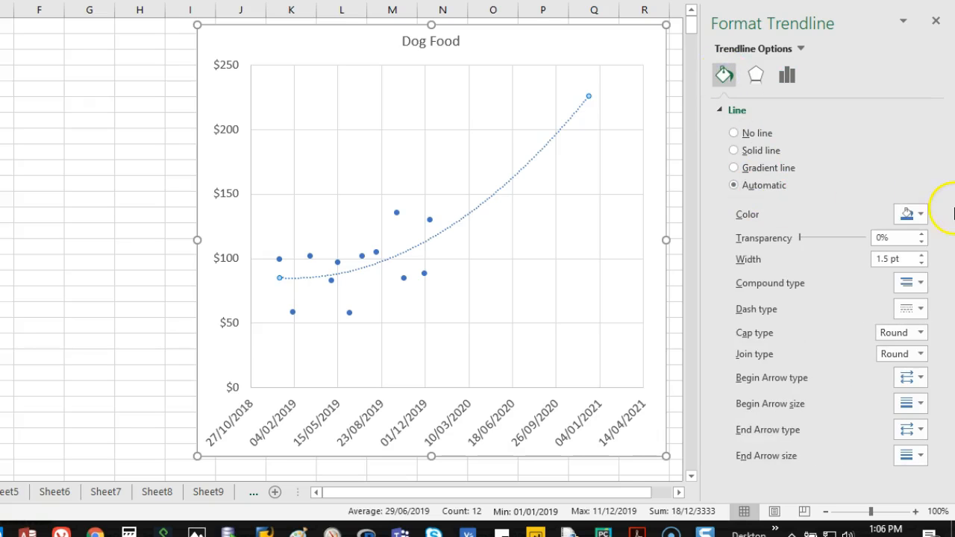
pyautogui.click(922, 216)
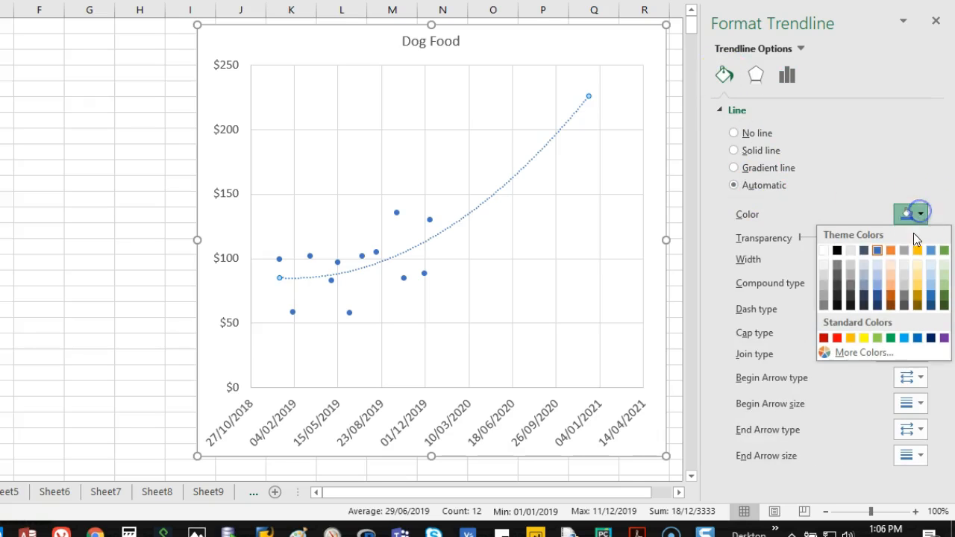
pyautogui.click(838, 338)
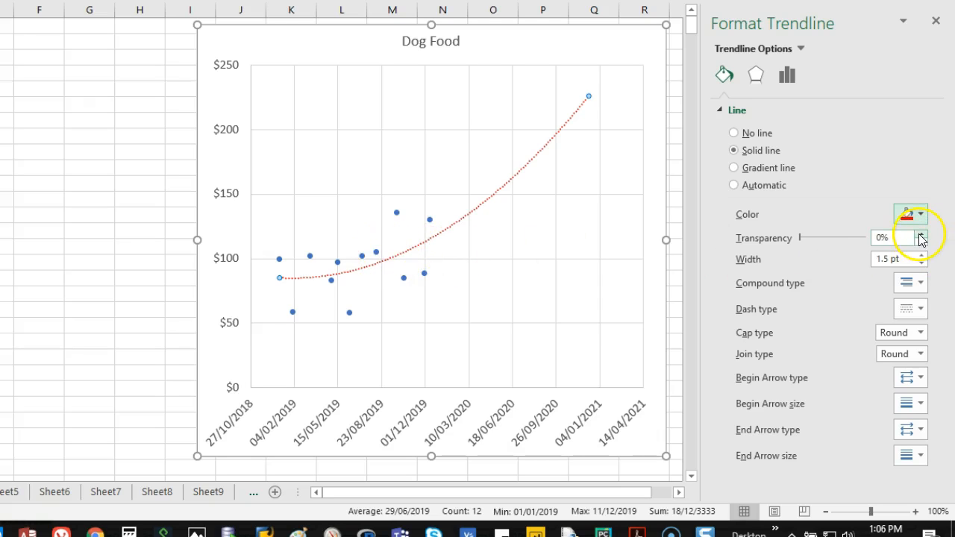
pyautogui.click(924, 256)
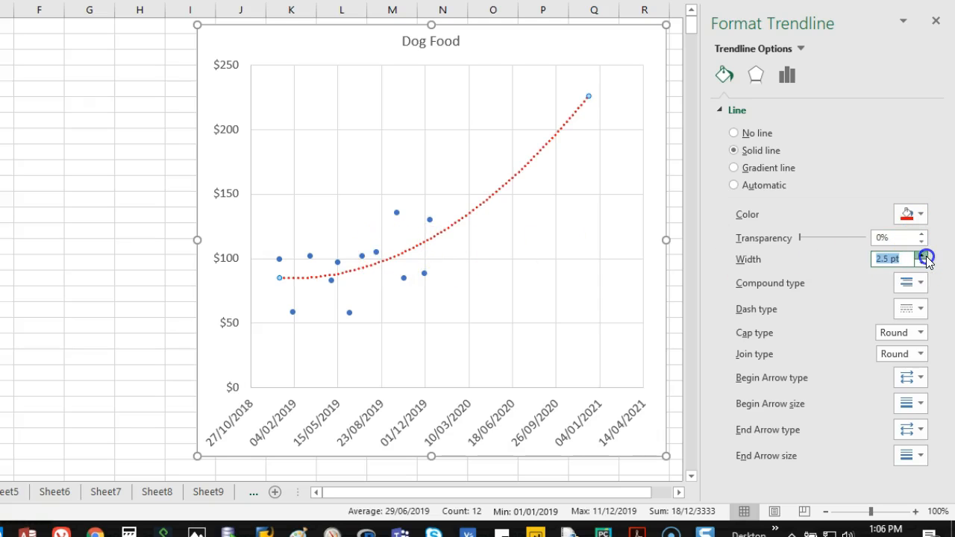
pyautogui.click(923, 256)
# - Change the trendline's dash type from dots to dashes, keeping the compound type and round cap
pyautogui.click(918, 283)
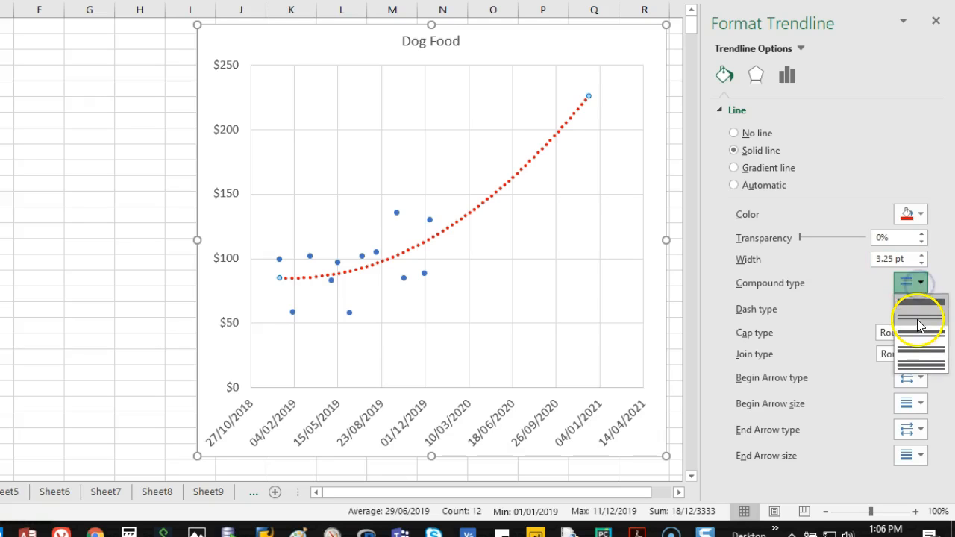
pyautogui.click(920, 283)
pyautogui.click(919, 308)
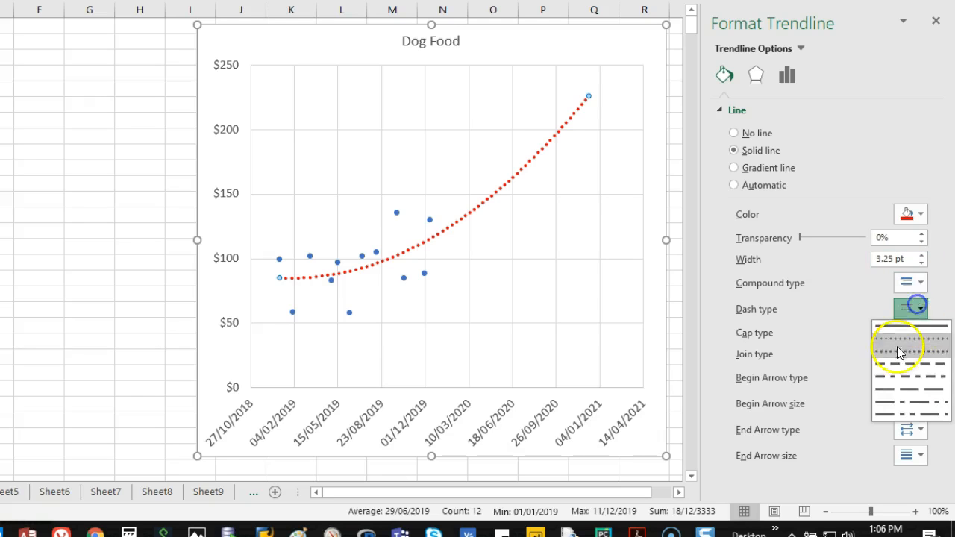
pyautogui.click(906, 363)
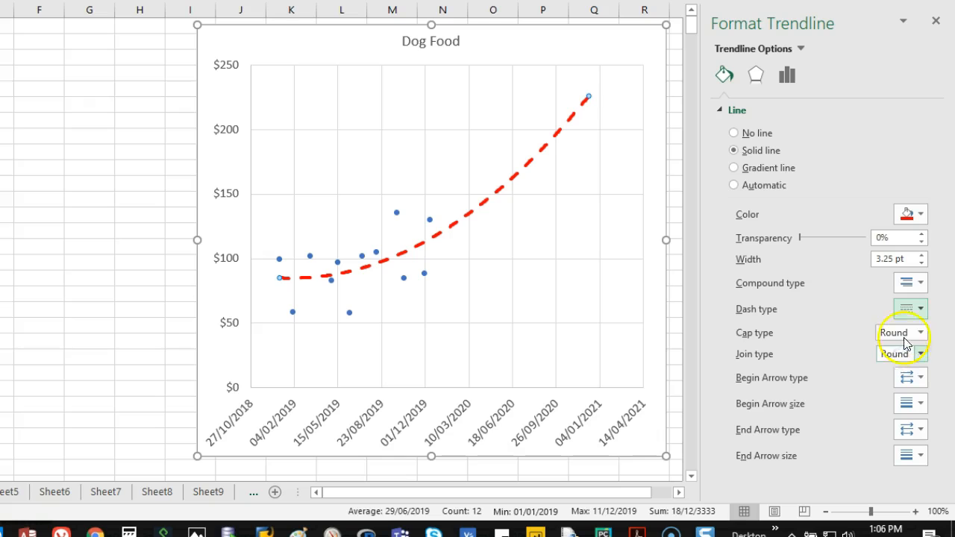
pyautogui.click(922, 333)
pyautogui.click(922, 334)
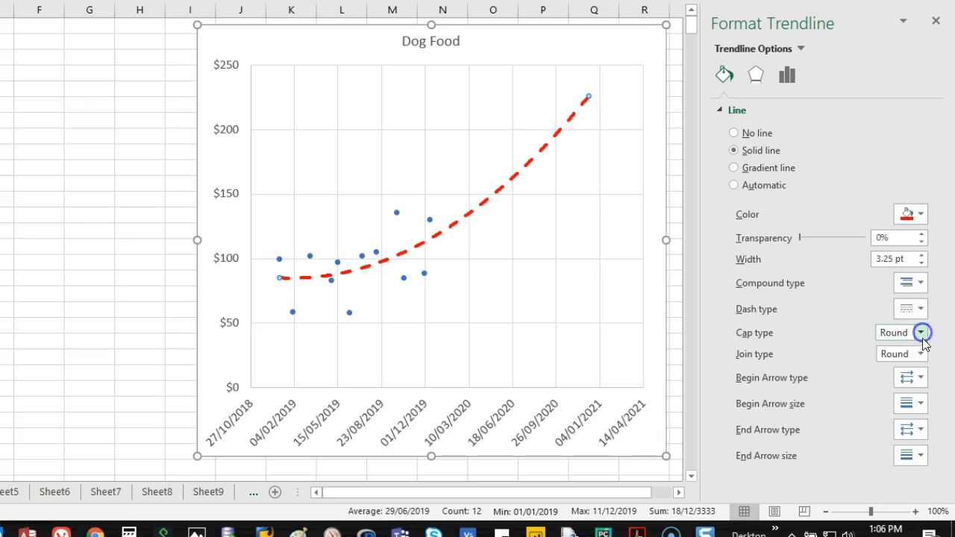
# - Add solid triangular arrowheads to both the beginning and the end of the trendline, keeping the default arrow sizes
pyautogui.click(924, 377)
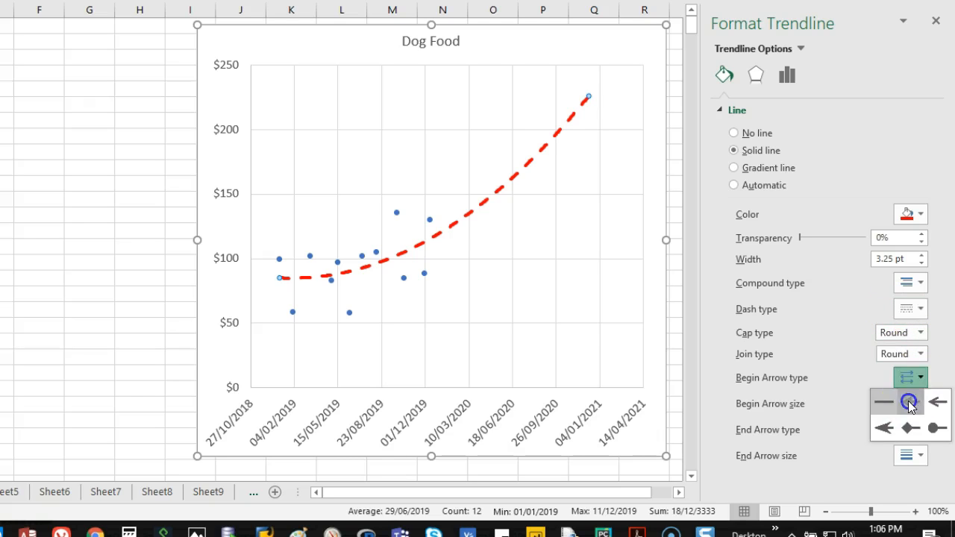
pyautogui.click(908, 400)
pyautogui.click(921, 403)
pyautogui.click(919, 403)
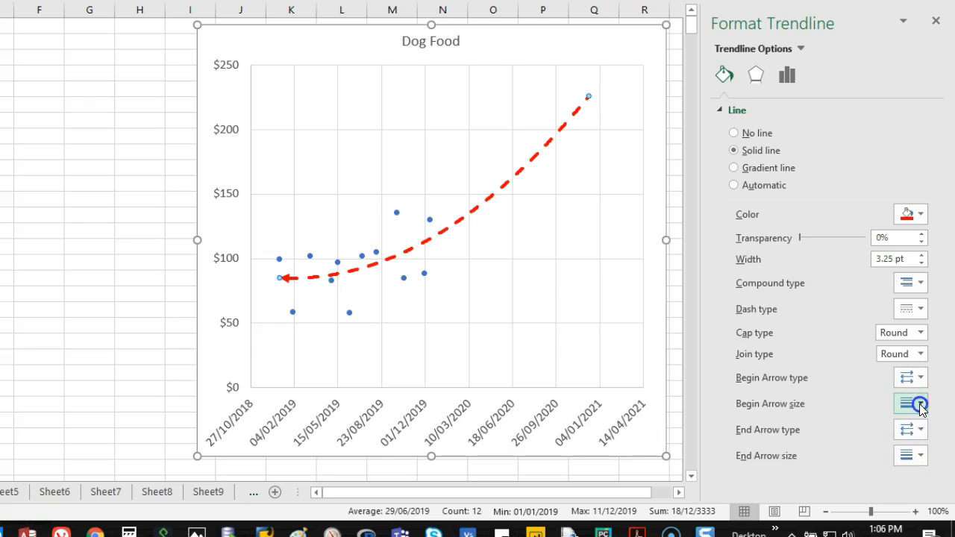
pyautogui.click(919, 428)
pyautogui.click(920, 455)
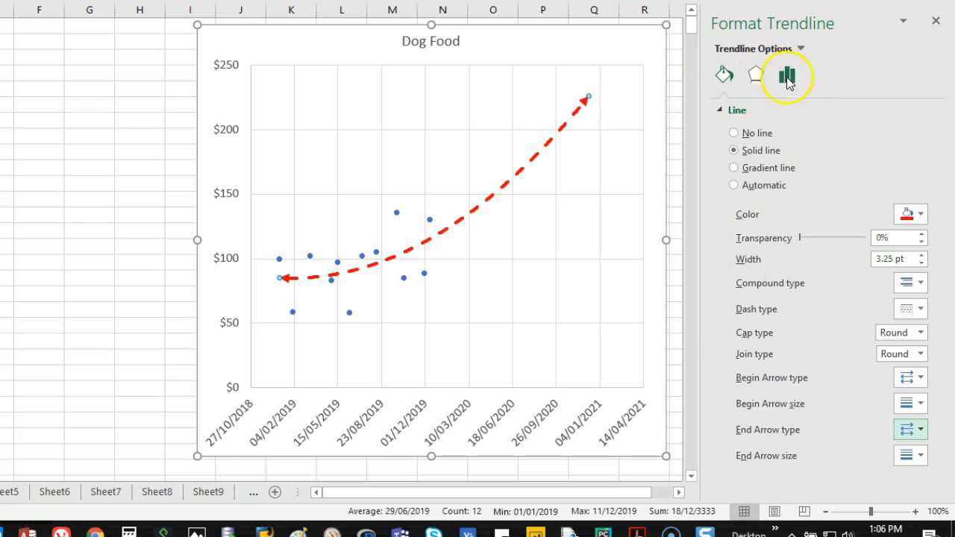
# - Look through the trendline's shadow, glow and soft edges effect settings
pyautogui.click(756, 74)
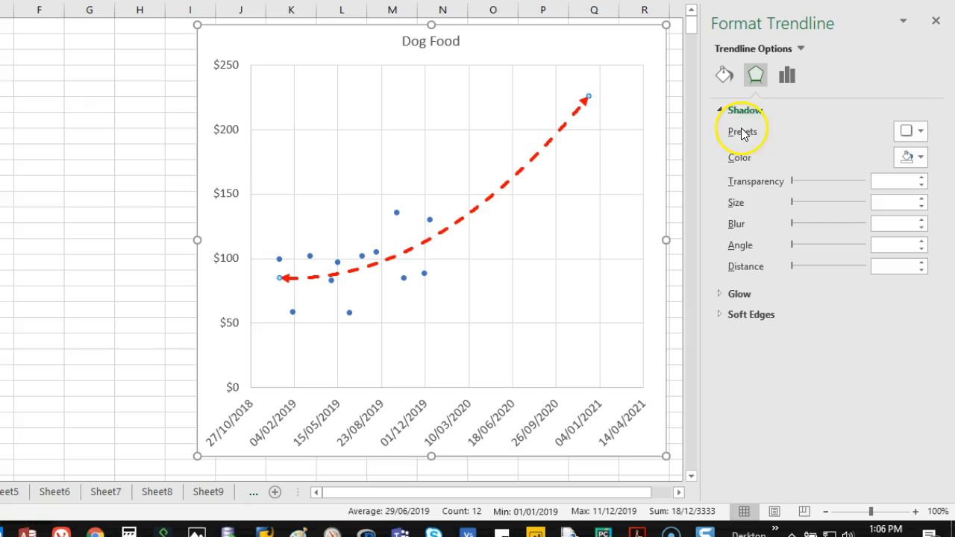
pyautogui.click(720, 314)
pyautogui.click(720, 294)
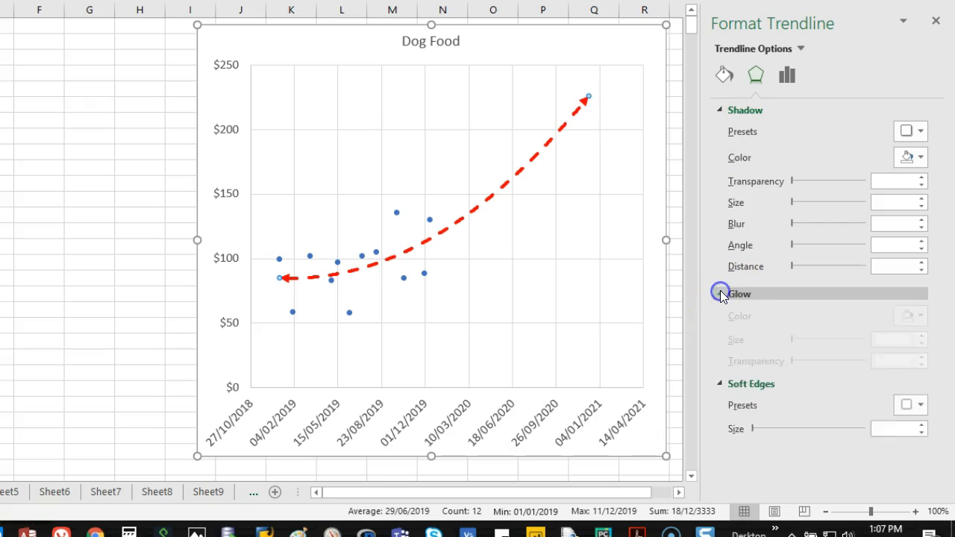
# - Set the trendline's forward forecast to 0 periods and display its equation on the chart
pyautogui.click(798, 76)
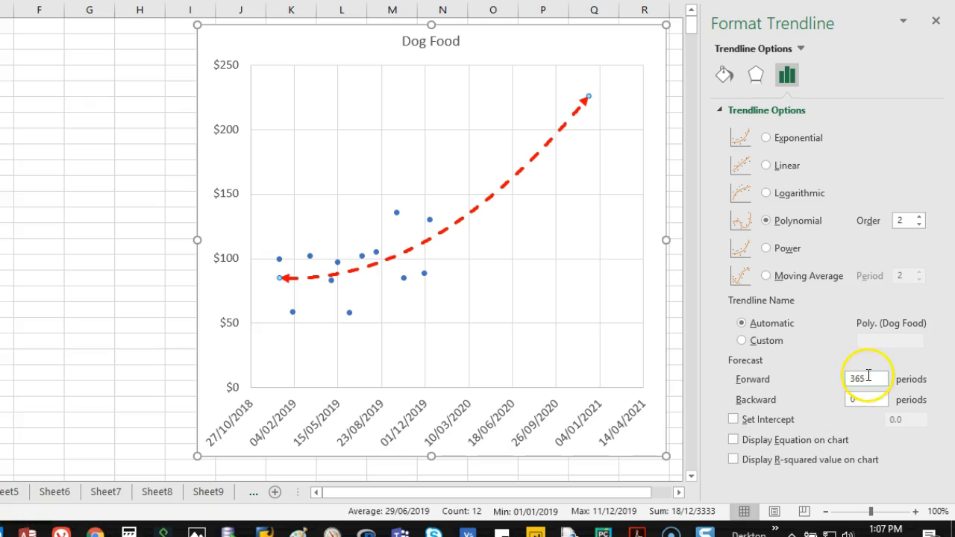
pyautogui.moveTo(865, 378); pyautogui.dragTo(802, 374)
pyautogui.write('0')
pyautogui.press('Tab')
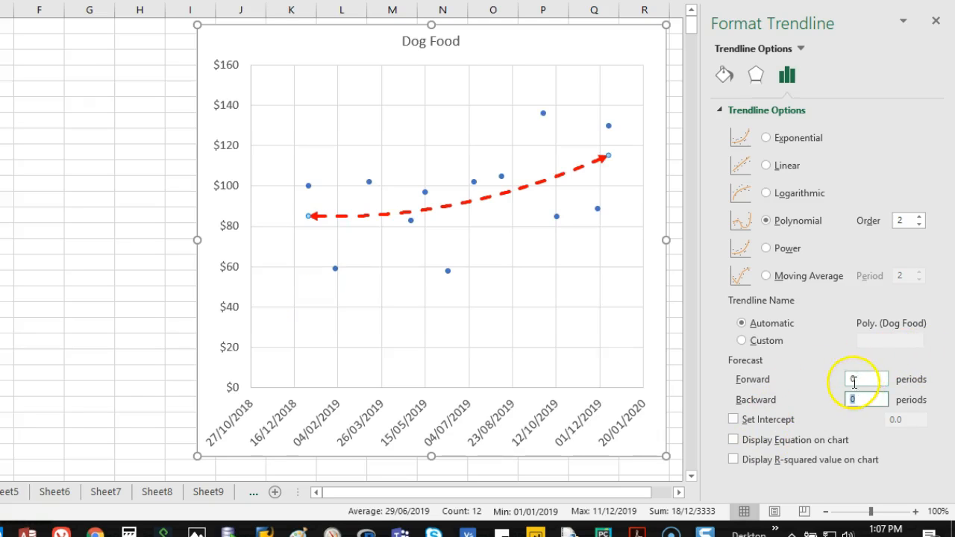
pyautogui.click(766, 446)
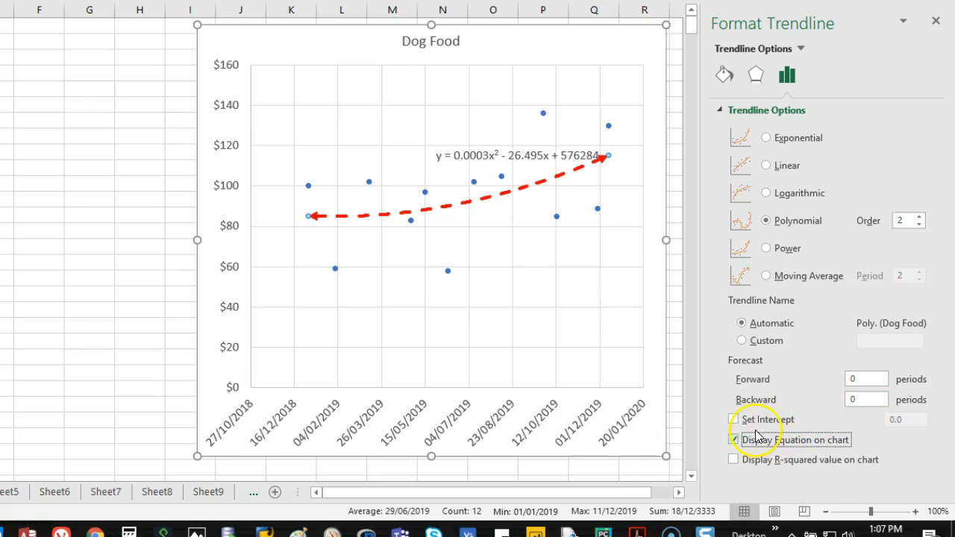